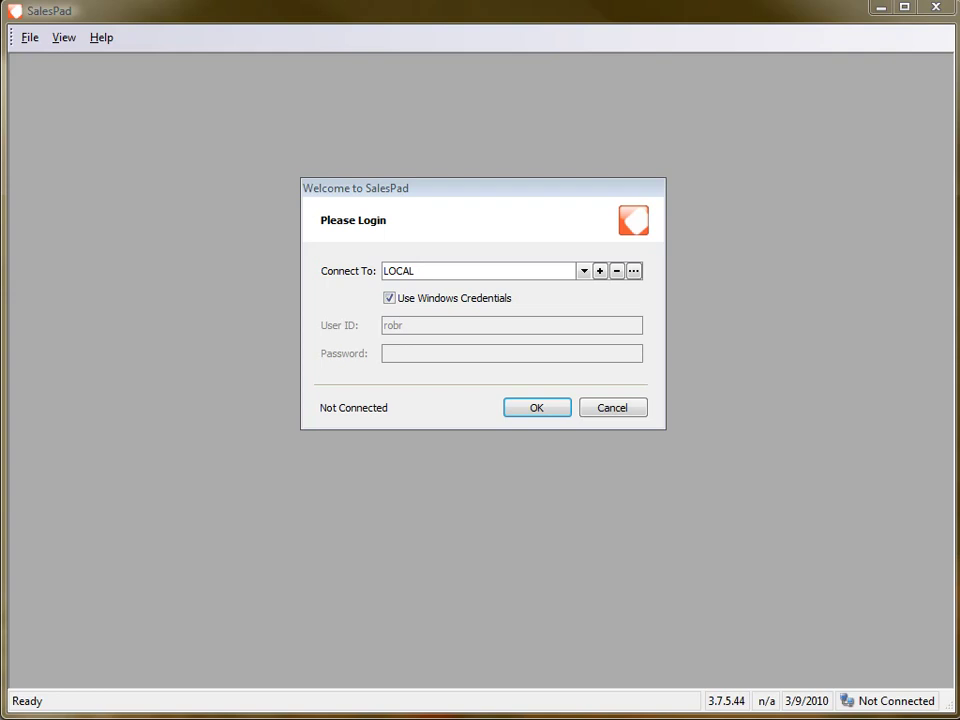
- Log in to the LOCAL connection using Windows credentials
{"action": "left_click", "coordinate": [531, 404]}
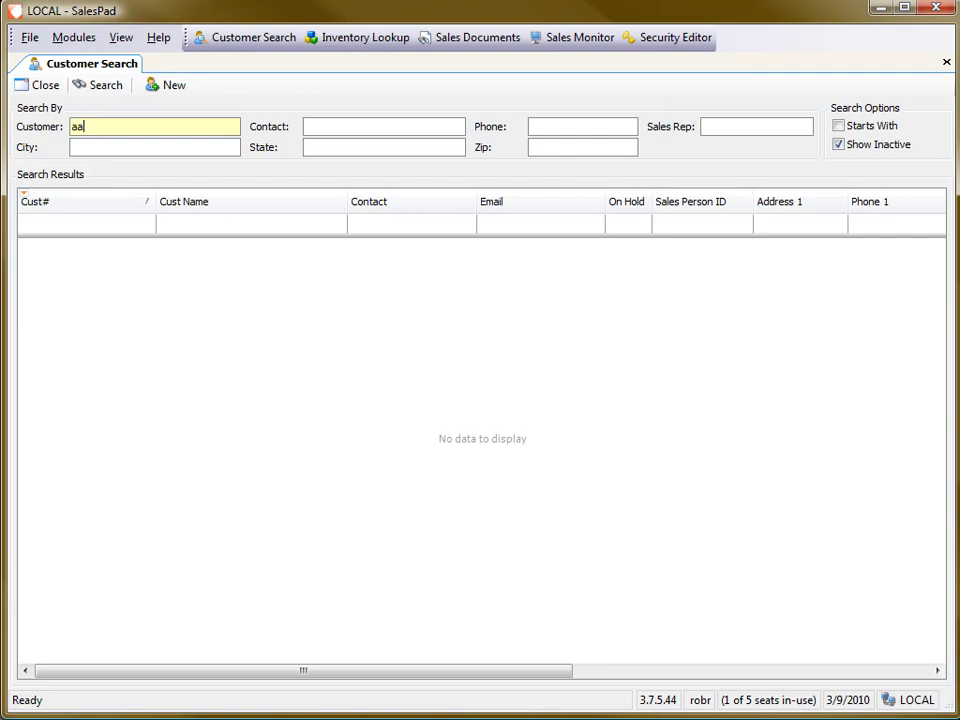
- Run the customer search with the typed customer prefix to list matching customers
{"action": "type", "text": "r"}
{"action": "key", "text": "Return"}
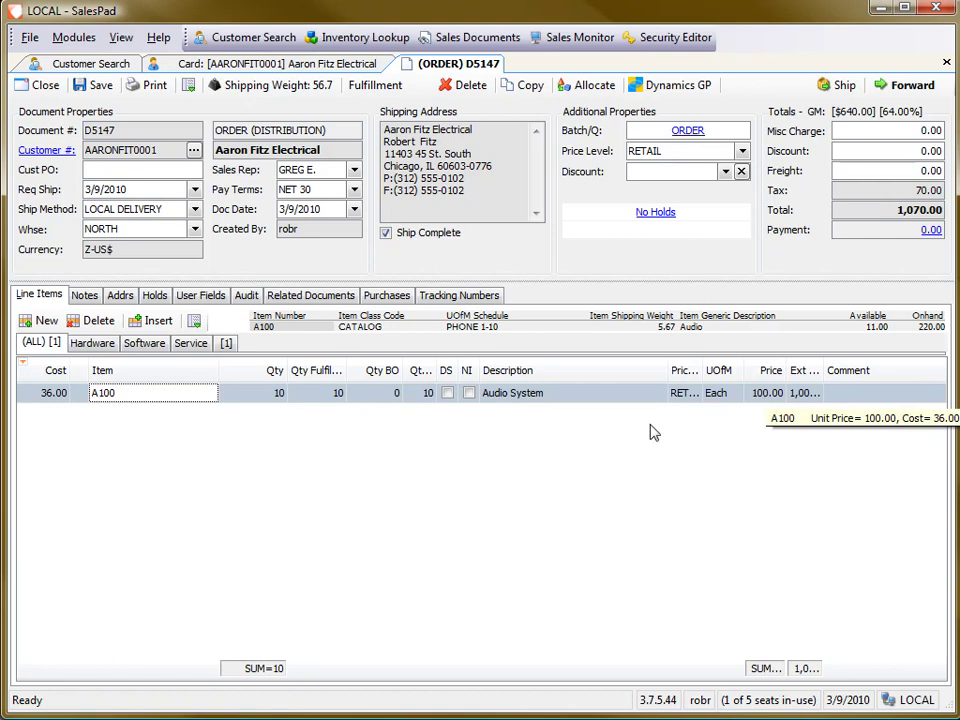
- Add a second line of item A100 with quantity 5 and save order D5147
{"action": "left_click", "coordinate": [45, 321]}
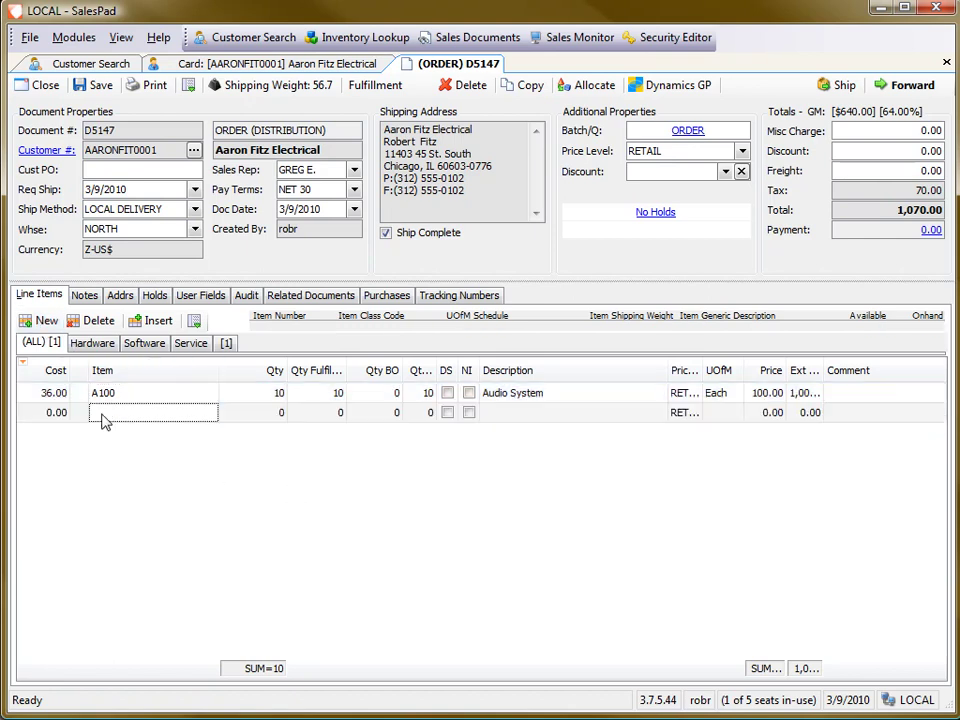
{"action": "left_click", "coordinate": [104, 414]}
{"action": "type", "text": "A100"}
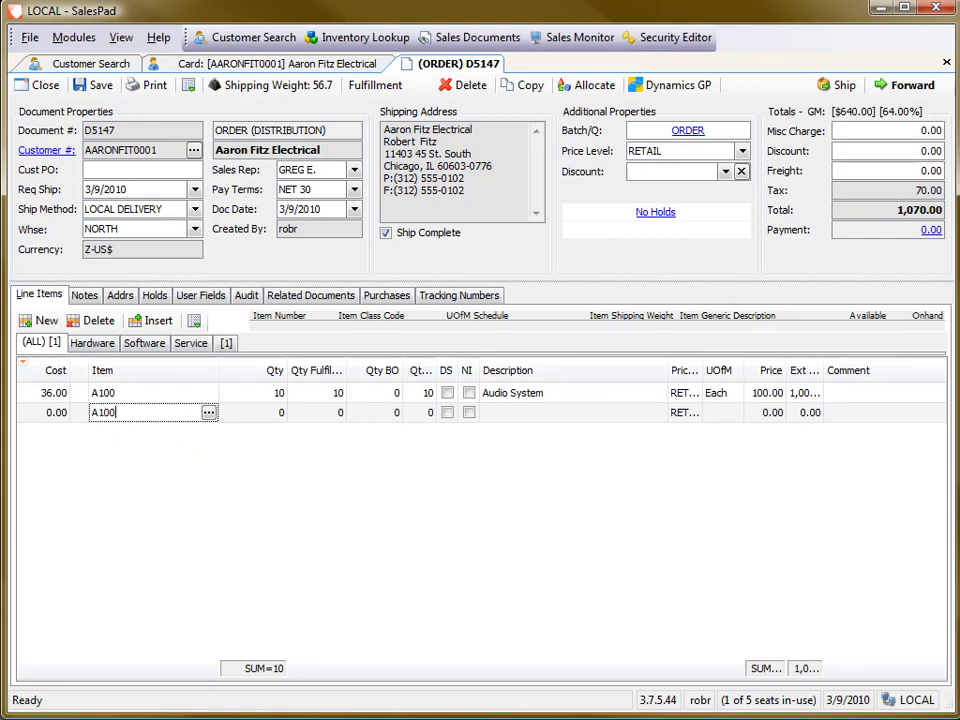
{"action": "key", "text": "Tab"}
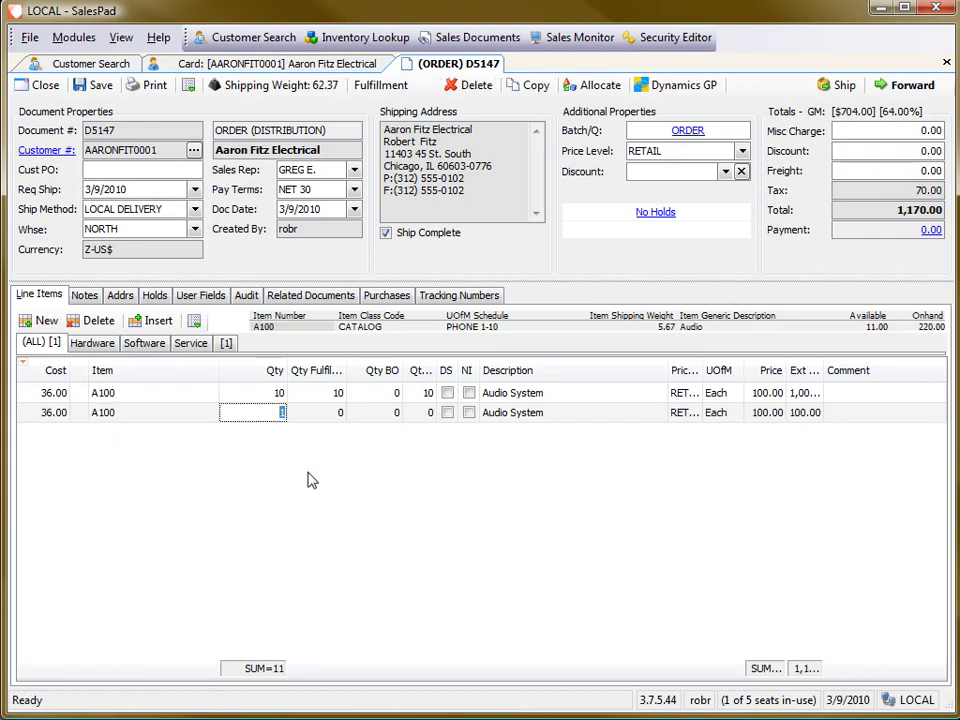
{"action": "type", "text": "5"}
{"action": "key", "text": "Tab"}
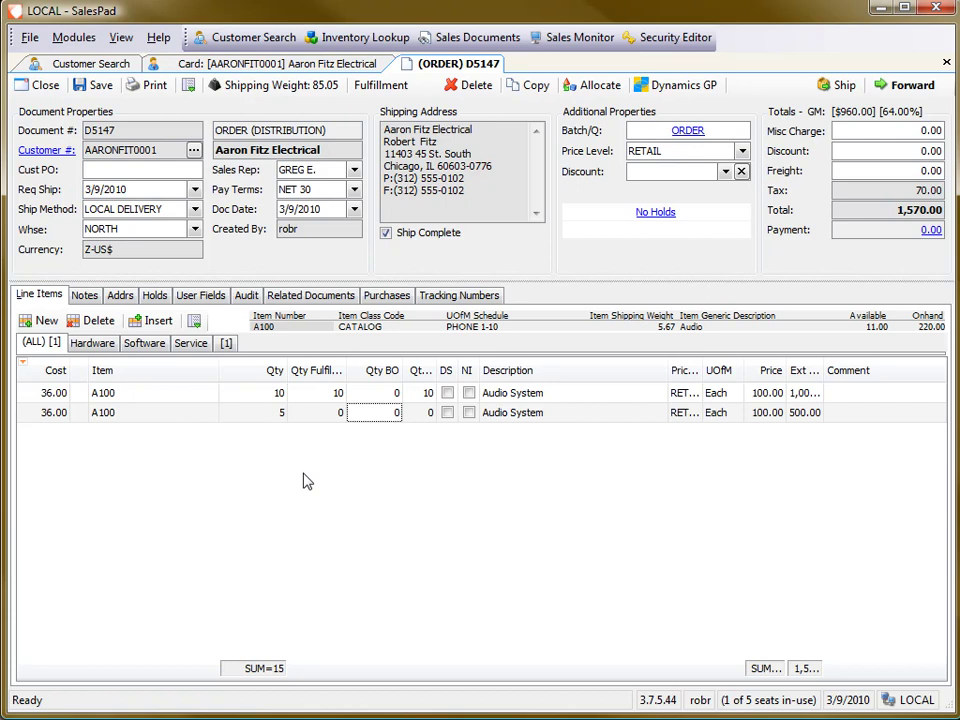
{"action": "left_click", "coordinate": [92, 85]}
{"action": "mouse_move", "coordinate": [281, 409]}
- Apply Aggregate Pricing from the order actions menu, repricing both A100 lines to 95.99
{"action": "left_click", "coordinate": [188, 85]}
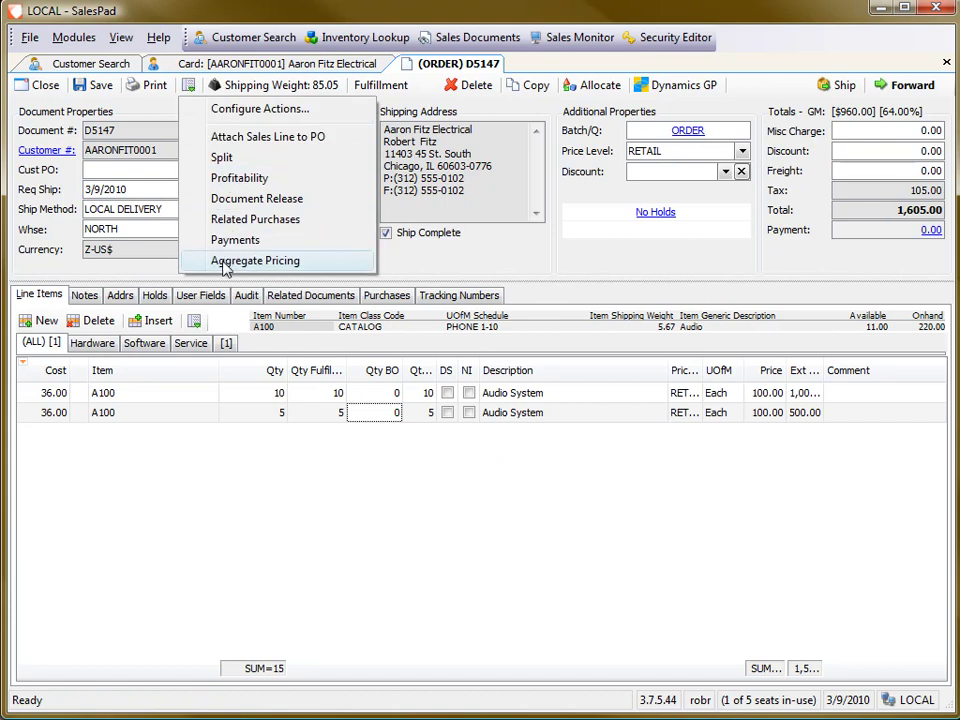
{"action": "left_click", "coordinate": [225, 261]}
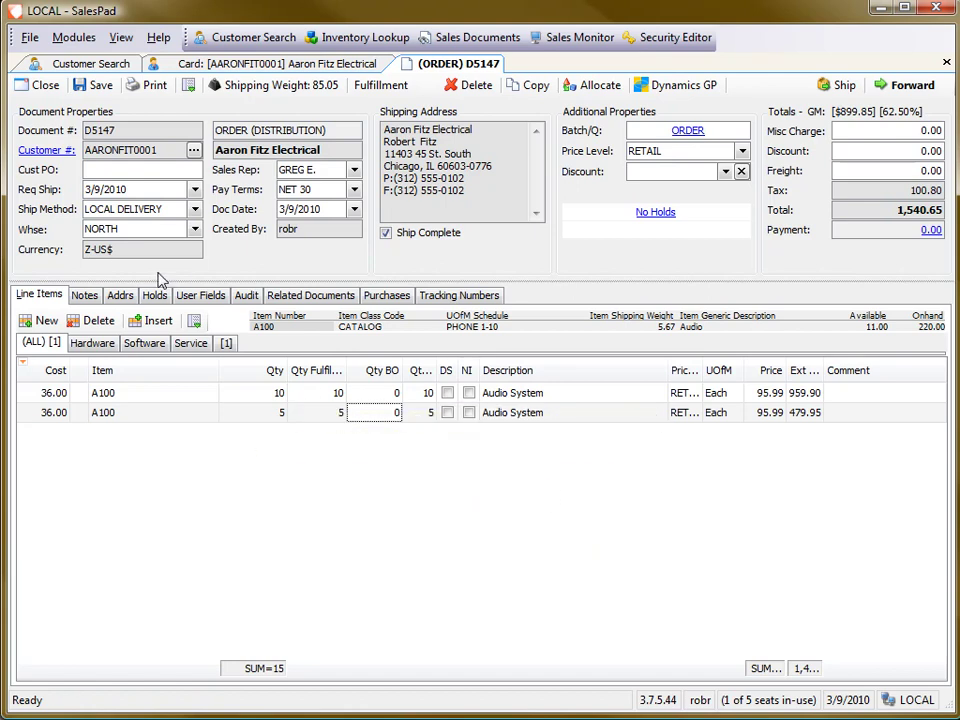
- Open the Security Editor and filter permissions by name to 'item ag' for Item Aggregate Pricing
{"action": "left_click", "coordinate": [675, 37]}
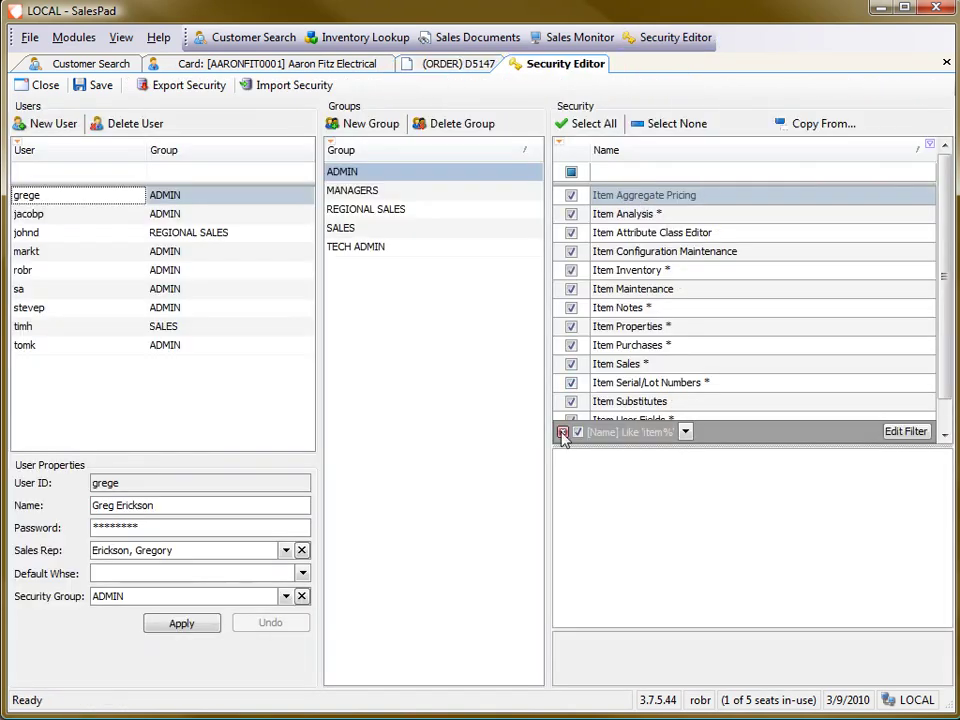
{"action": "left_click", "coordinate": [646, 172]}
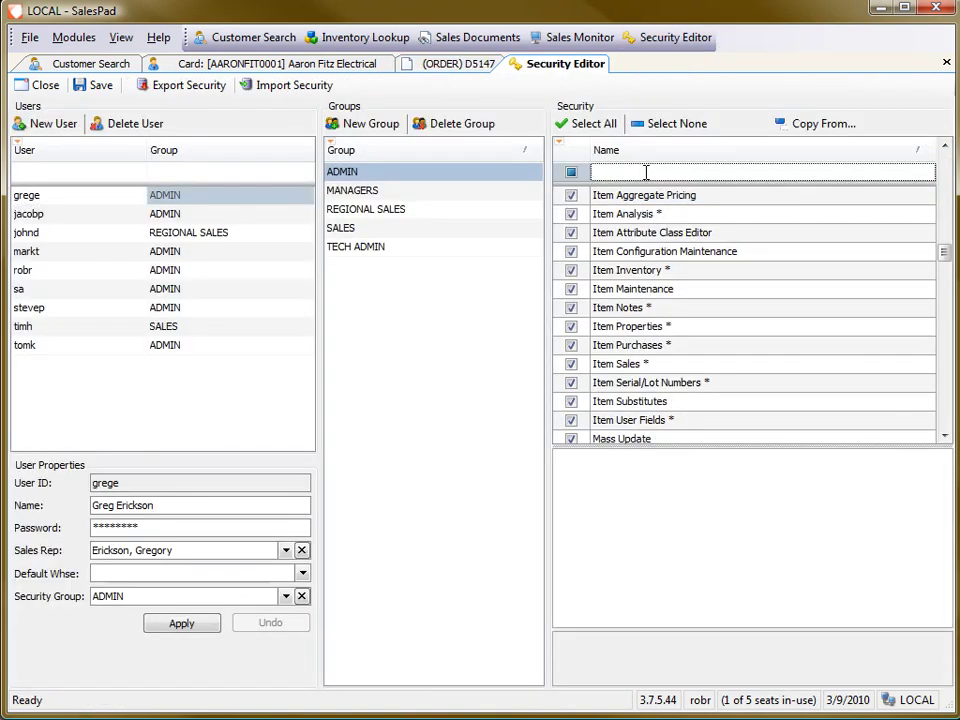
{"action": "type", "text": "agg"}
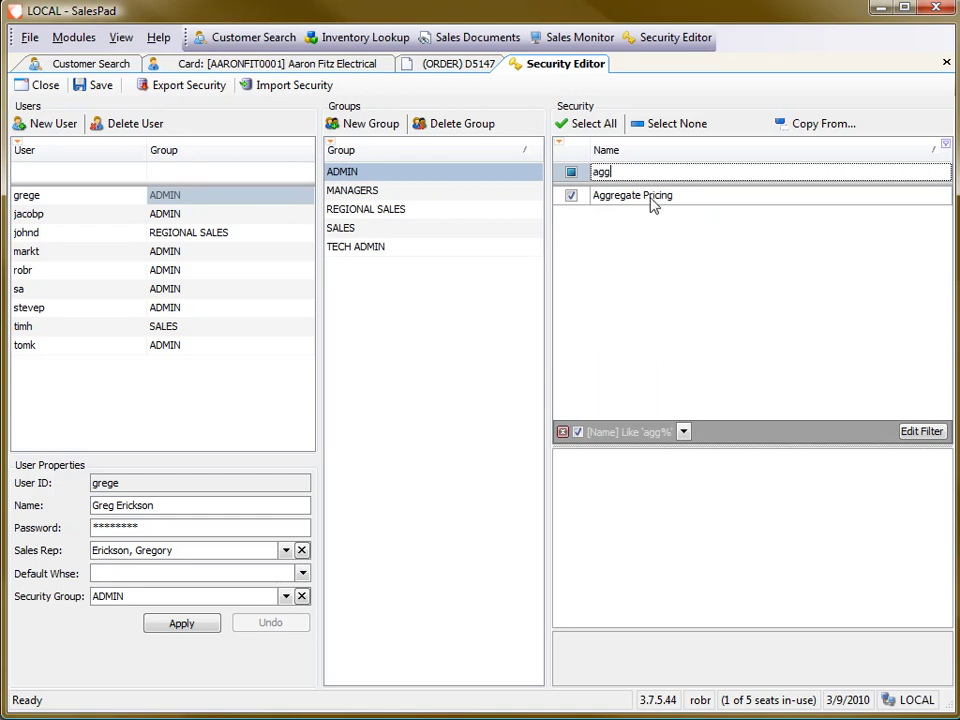
{"action": "left_click", "coordinate": [655, 203]}
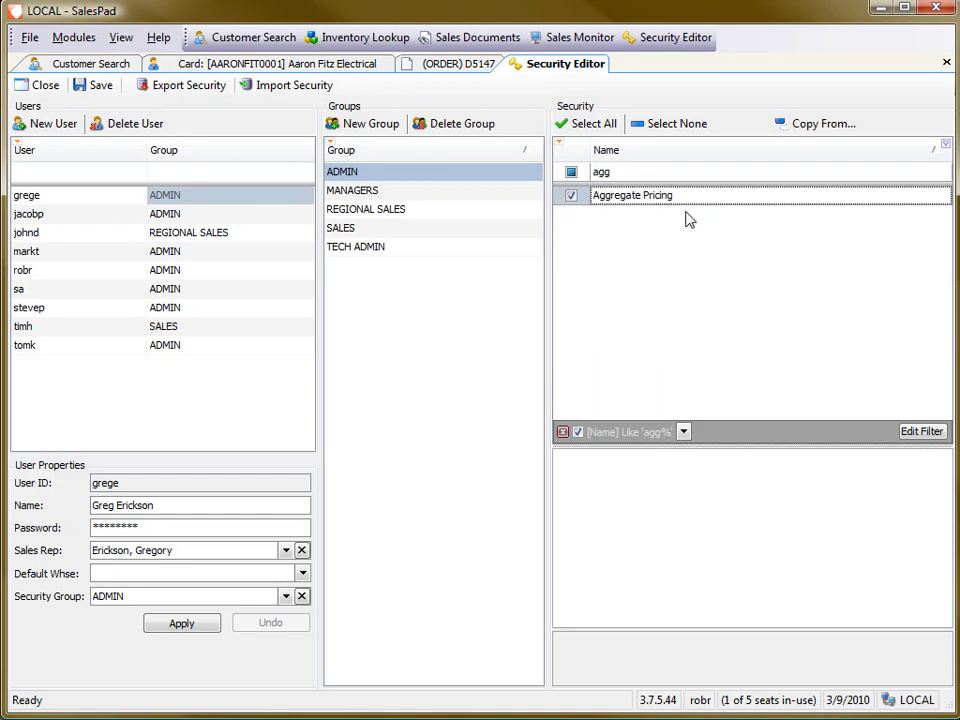
{"action": "left_click", "coordinate": [643, 172]}
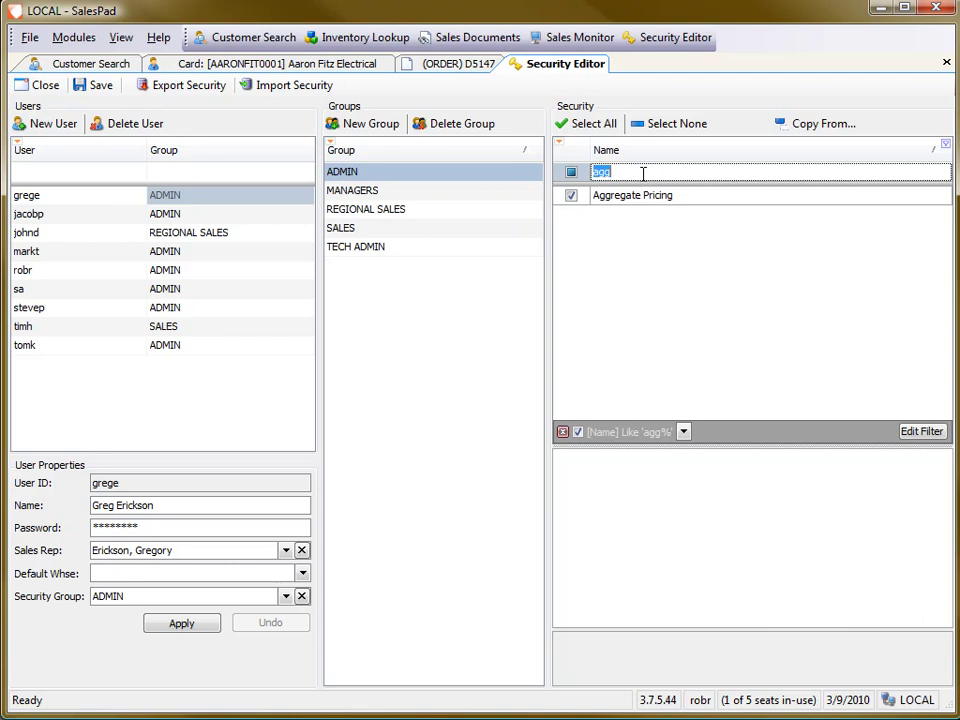
{"action": "key", "text": "BackSpace"}
{"action": "type", "text": "item ag"}
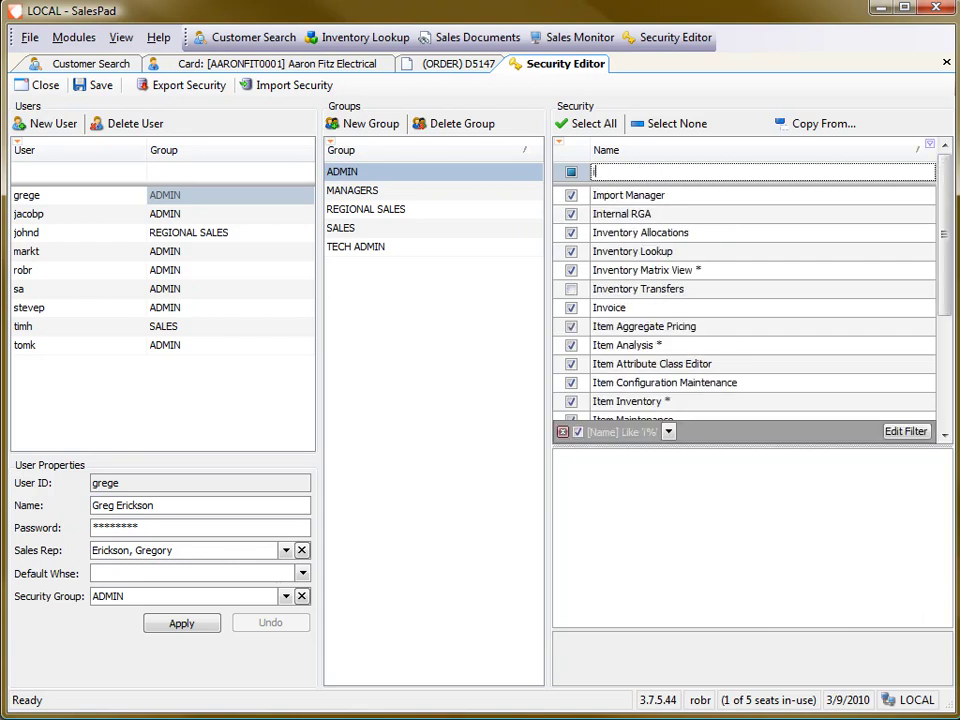
{"action": "left_click", "coordinate": [706, 198]}
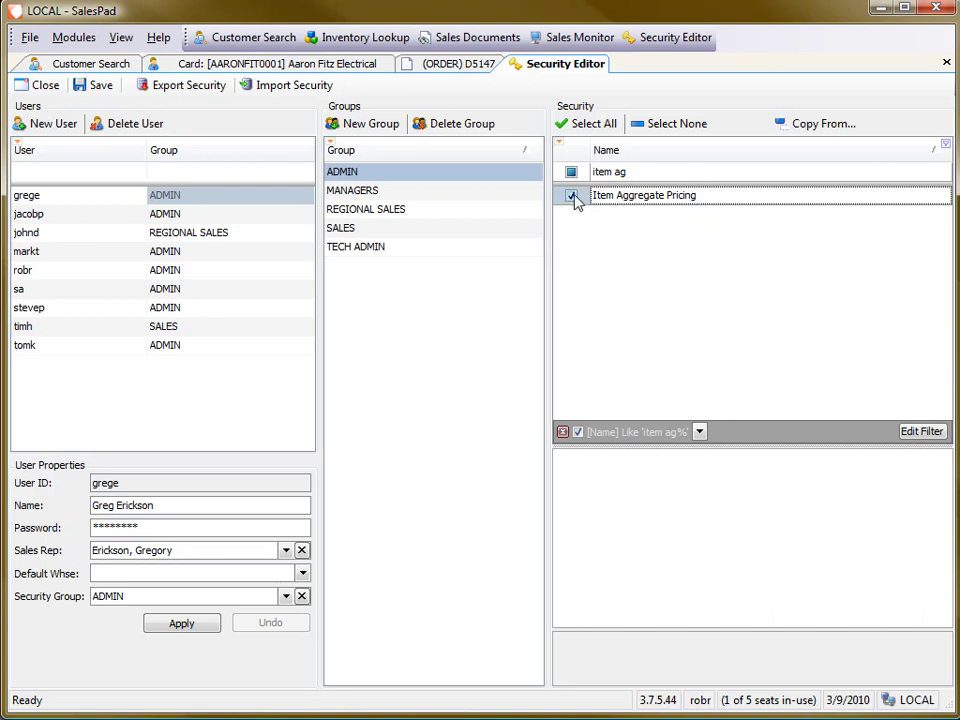
- Compare the Item Aggregate Pricing permission across the MANAGERS, ADMIN and REGIONAL SALES groups
{"action": "left_click", "coordinate": [382, 193]}
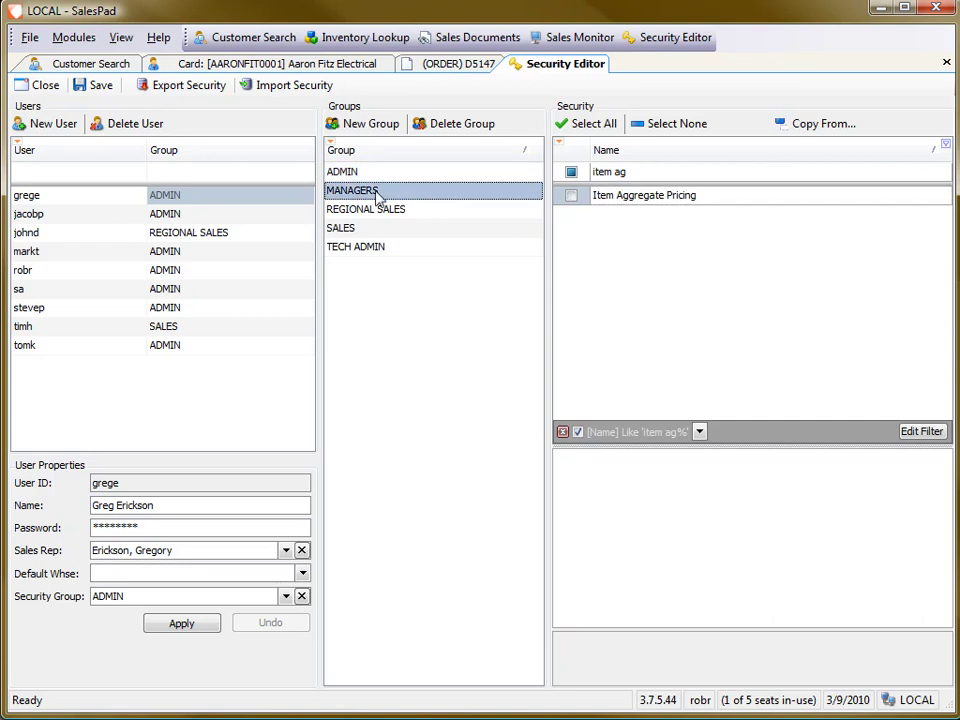
{"action": "left_click", "coordinate": [375, 172]}
{"action": "left_click", "coordinate": [377, 209]}
{"action": "left_click", "coordinate": [372, 172]}
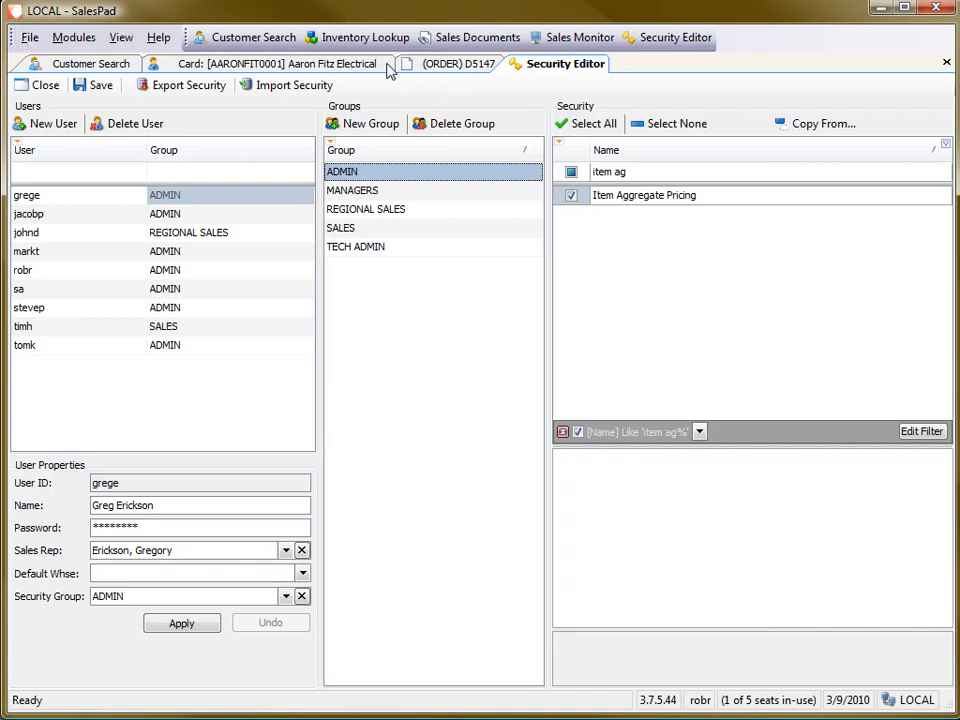
- Open Item Aggregate Pricing, review the A100 rule (Item_Number Equals A100), then save and close
{"action": "left_click", "coordinate": [73, 38]}
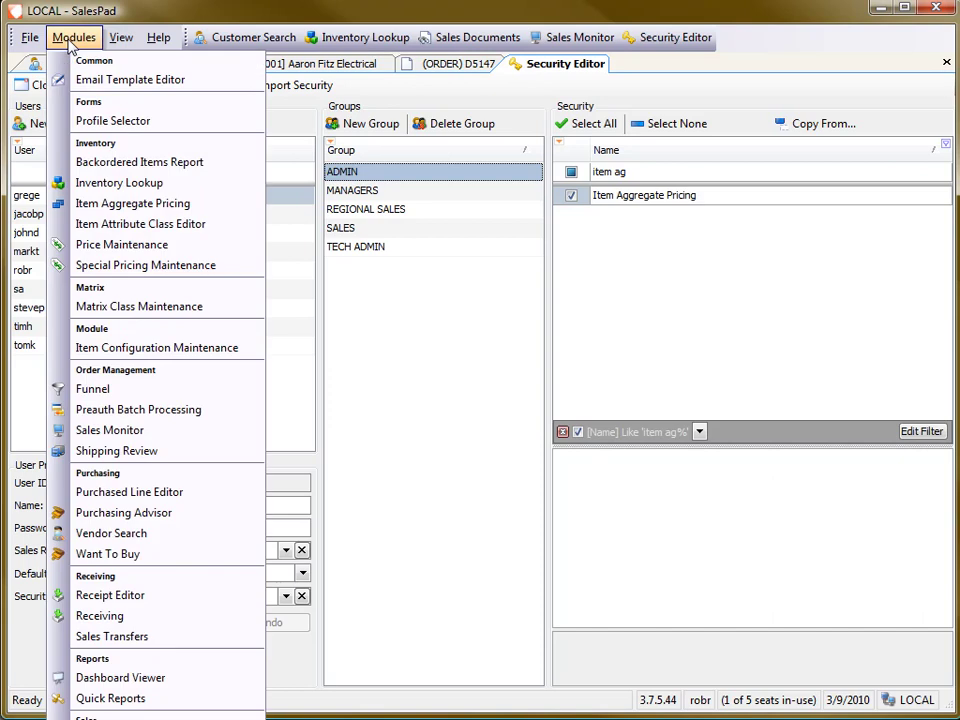
{"action": "left_click", "coordinate": [104, 205]}
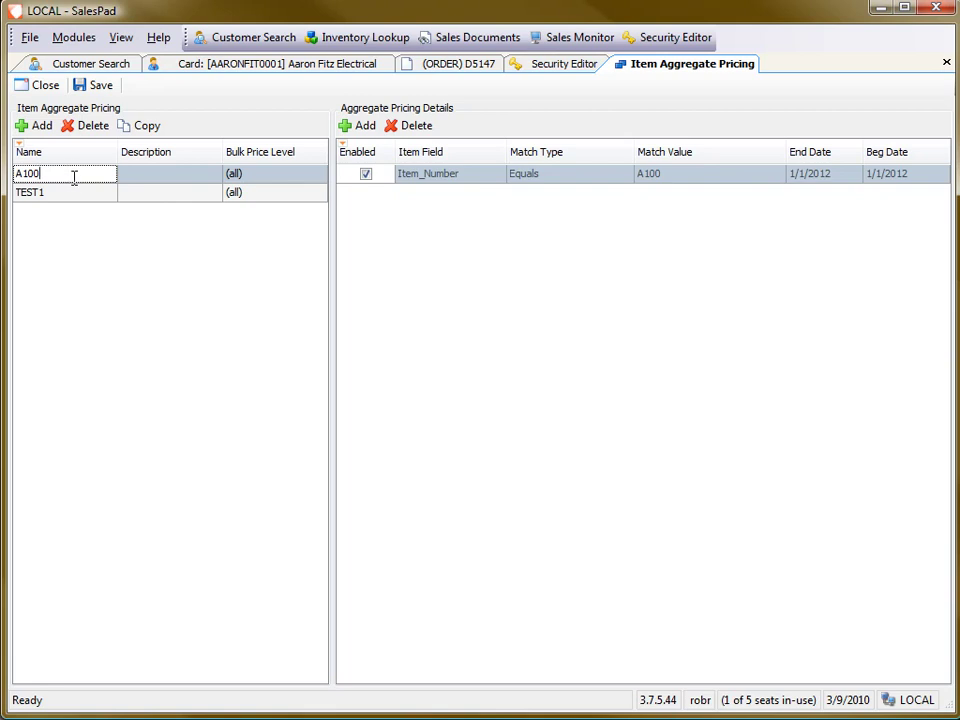
{"action": "left_click", "coordinate": [530, 250]}
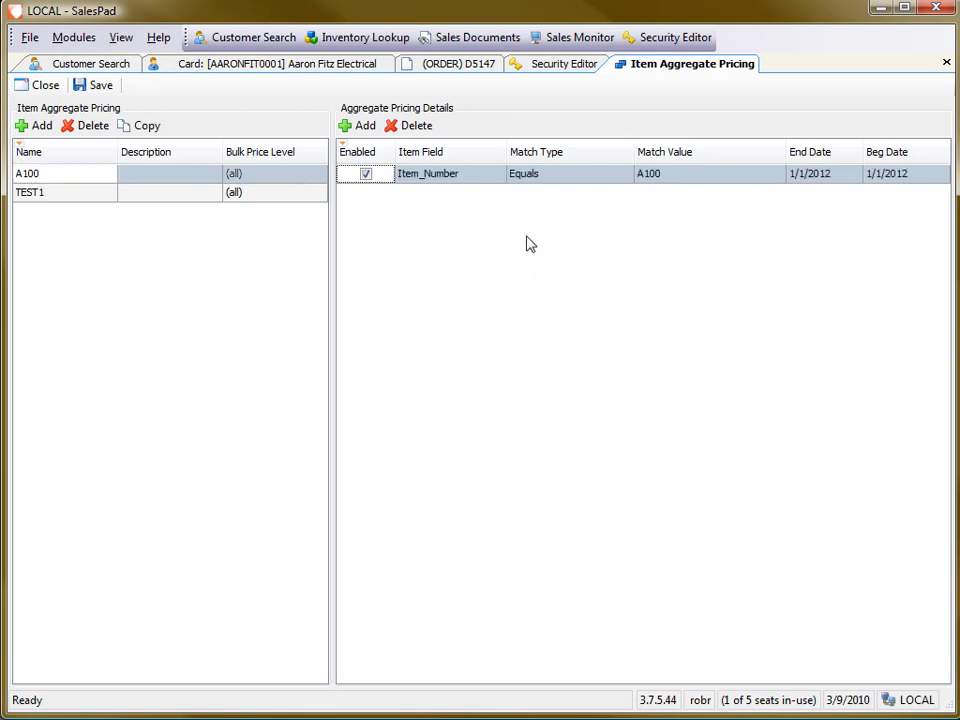
{"action": "left_click", "coordinate": [455, 175]}
{"action": "left_click", "coordinate": [560, 176]}
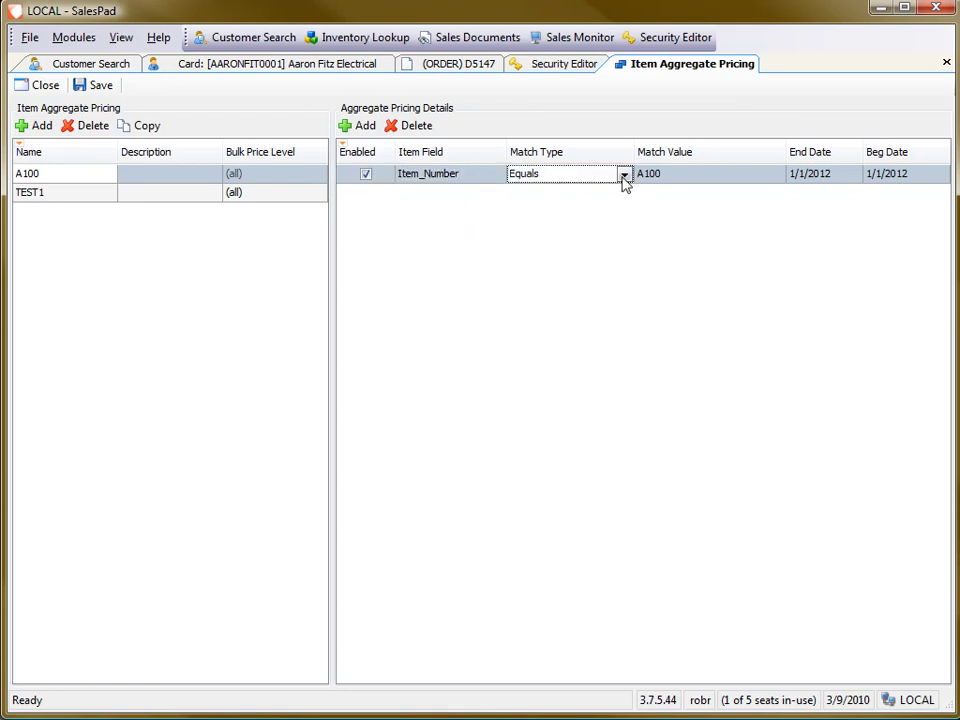
{"action": "left_click", "coordinate": [673, 174]}
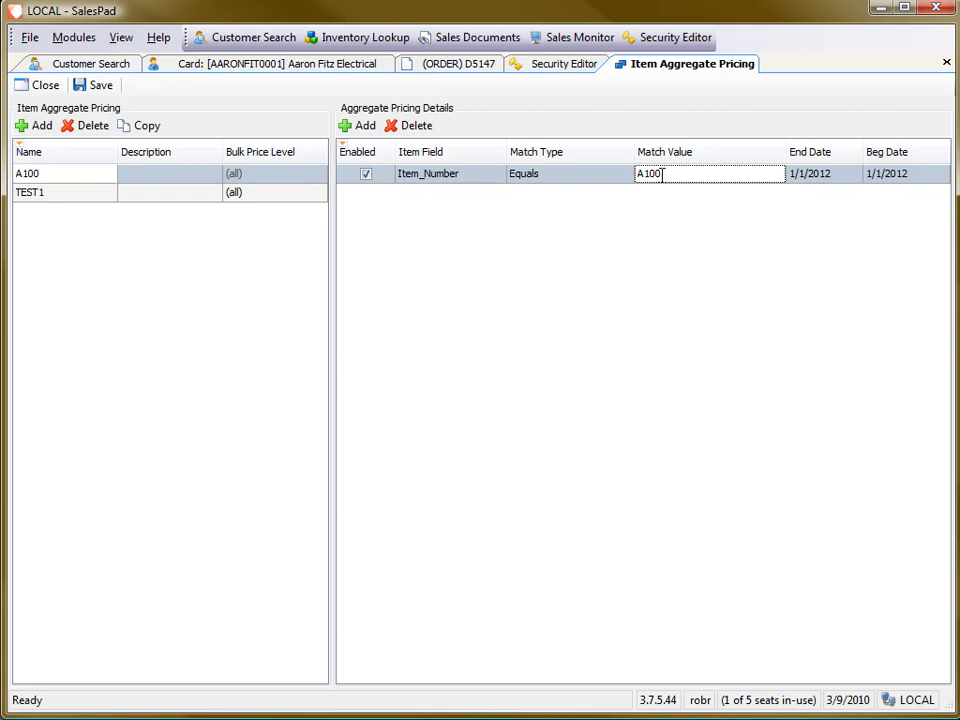
{"action": "double_click", "coordinate": [663, 174]}
{"action": "left_click", "coordinate": [481, 175]}
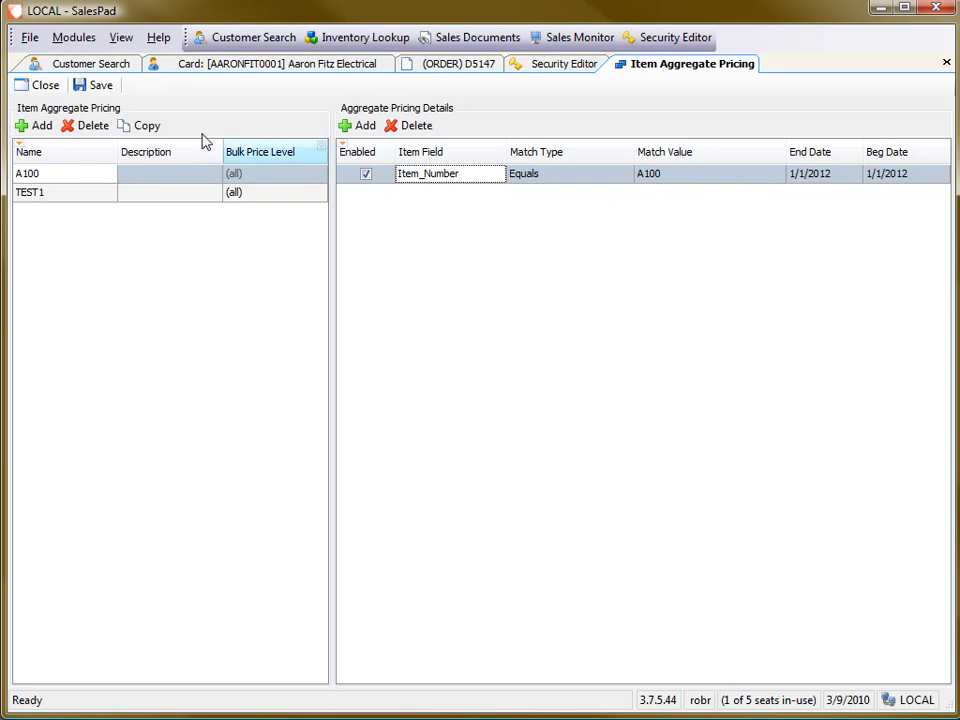
{"action": "left_click", "coordinate": [95, 88]}
{"action": "left_click", "coordinate": [38, 86]}
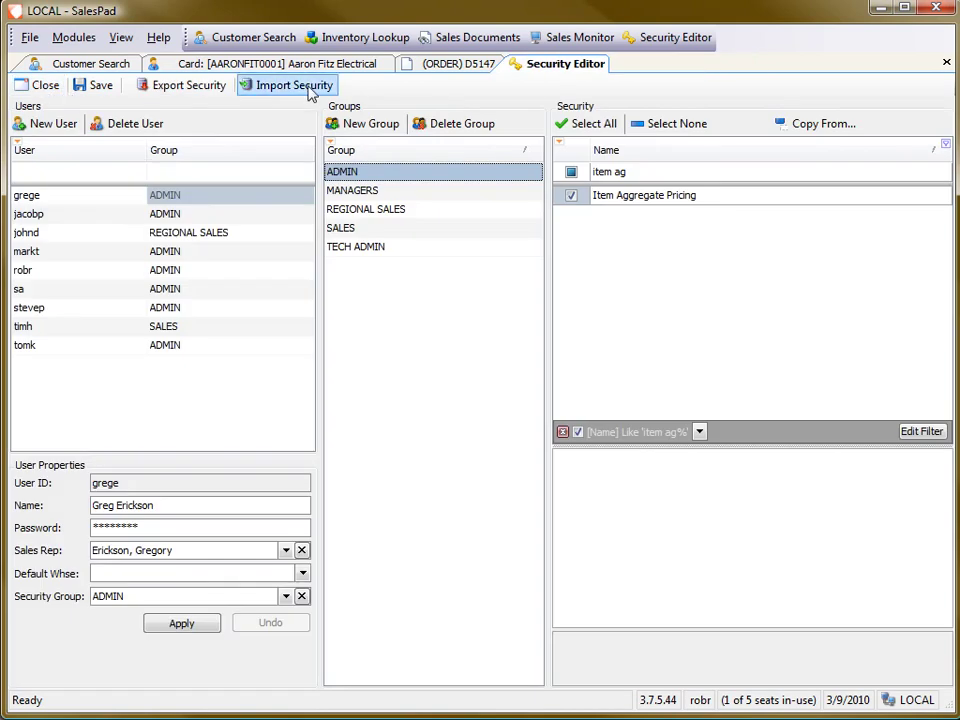
- On order D5147, add a third A100 line with quantity 5
{"action": "left_click", "coordinate": [445, 63]}
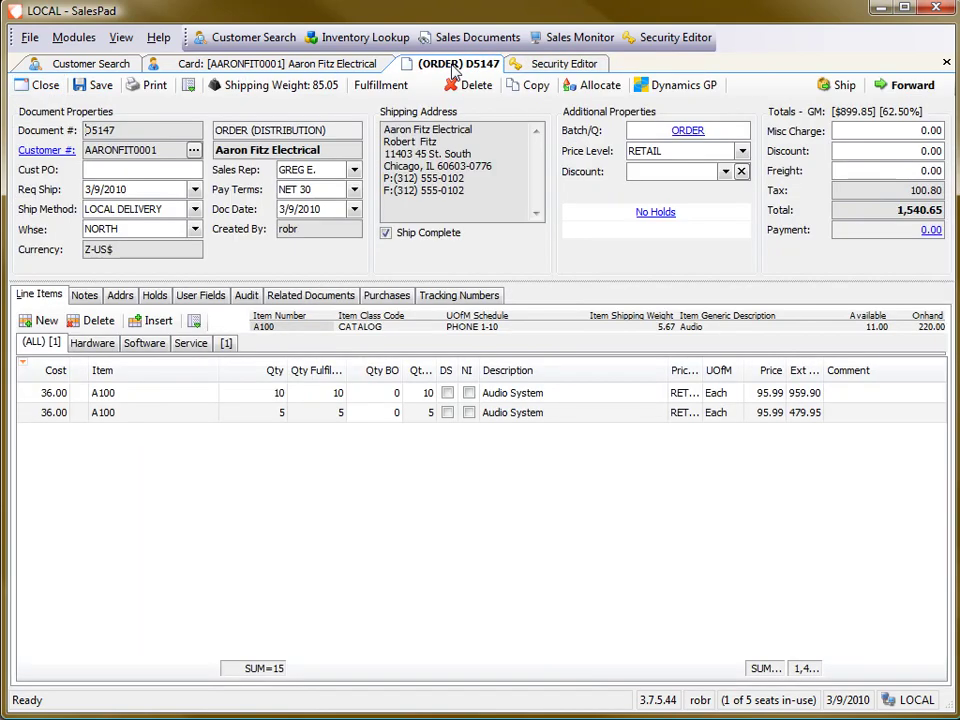
{"action": "left_click", "coordinate": [133, 432]}
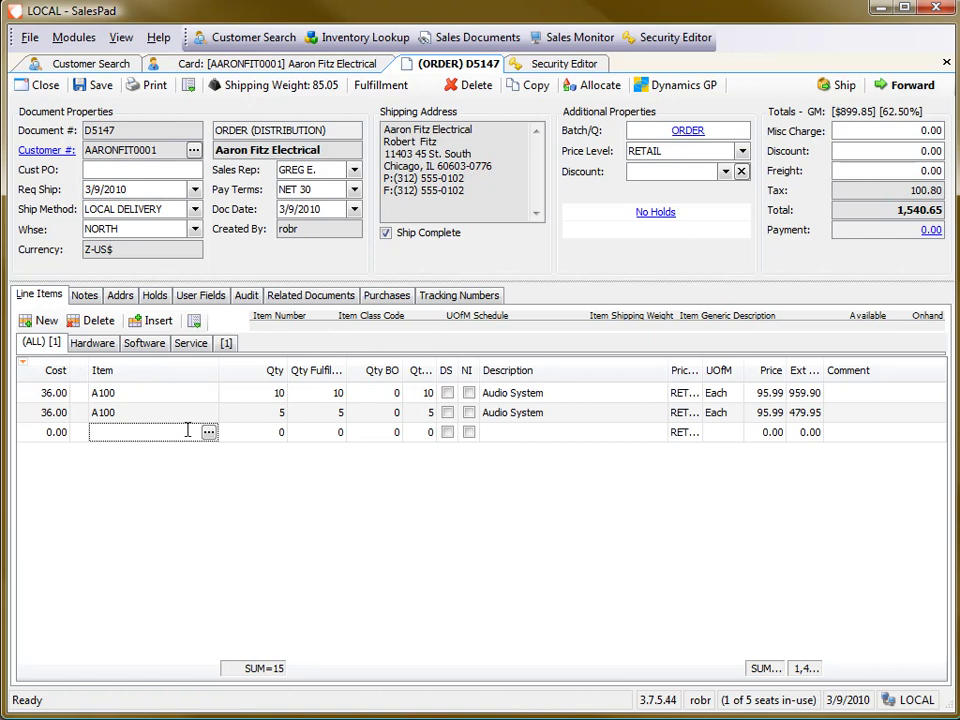
{"action": "type", "text": "A100"}
{"action": "key", "text": "Tab"}
{"action": "type", "text": "5"}
{"action": "key", "text": "Tab"}
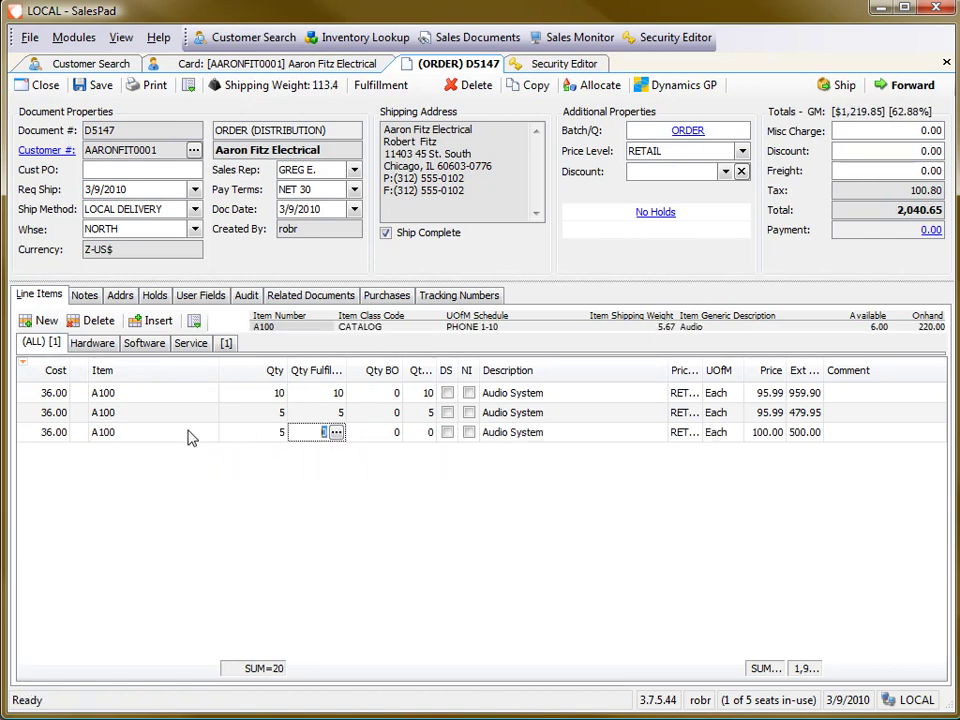
{"action": "key", "text": "Tab"}
- Save the order and apply Aggregate Pricing so the new line costs 95.99
{"action": "left_click", "coordinate": [98, 85]}
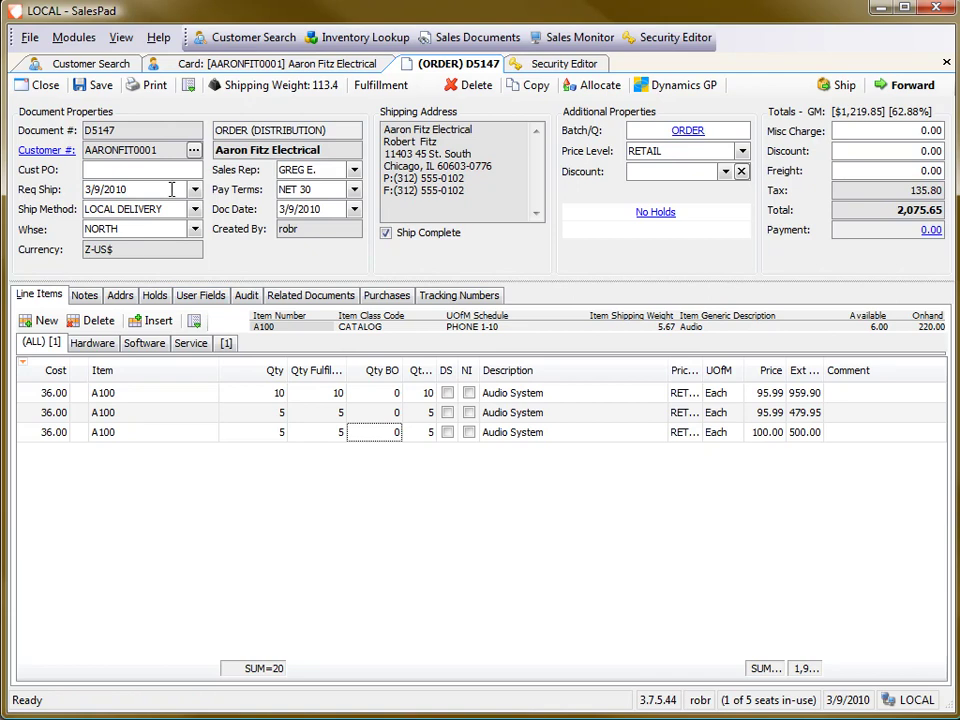
{"action": "left_click", "coordinate": [189, 92]}
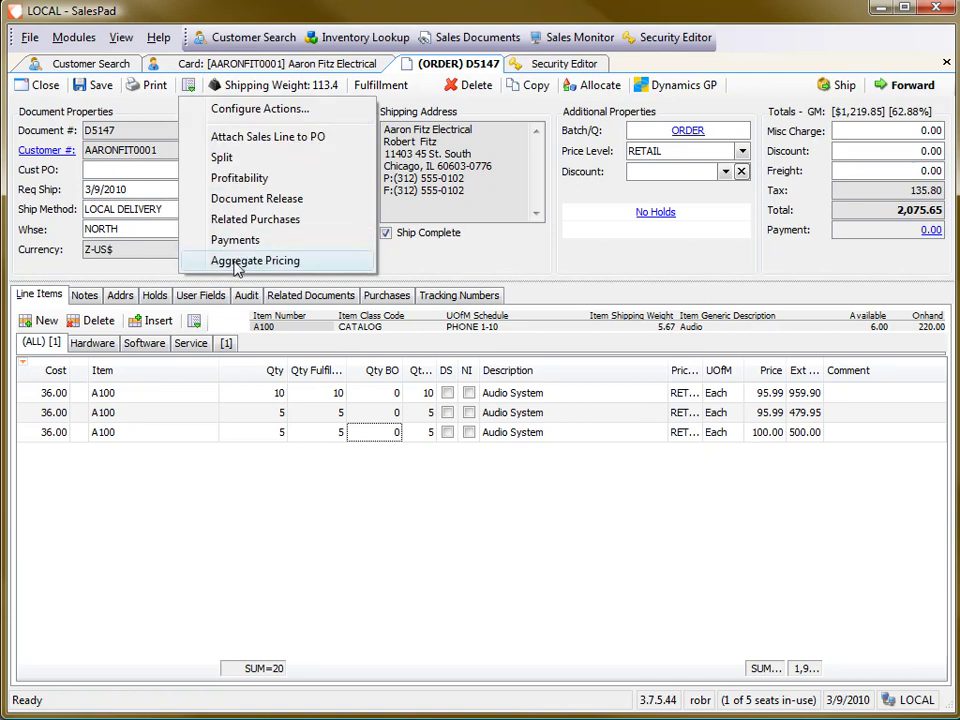
{"action": "left_click", "coordinate": [228, 318]}
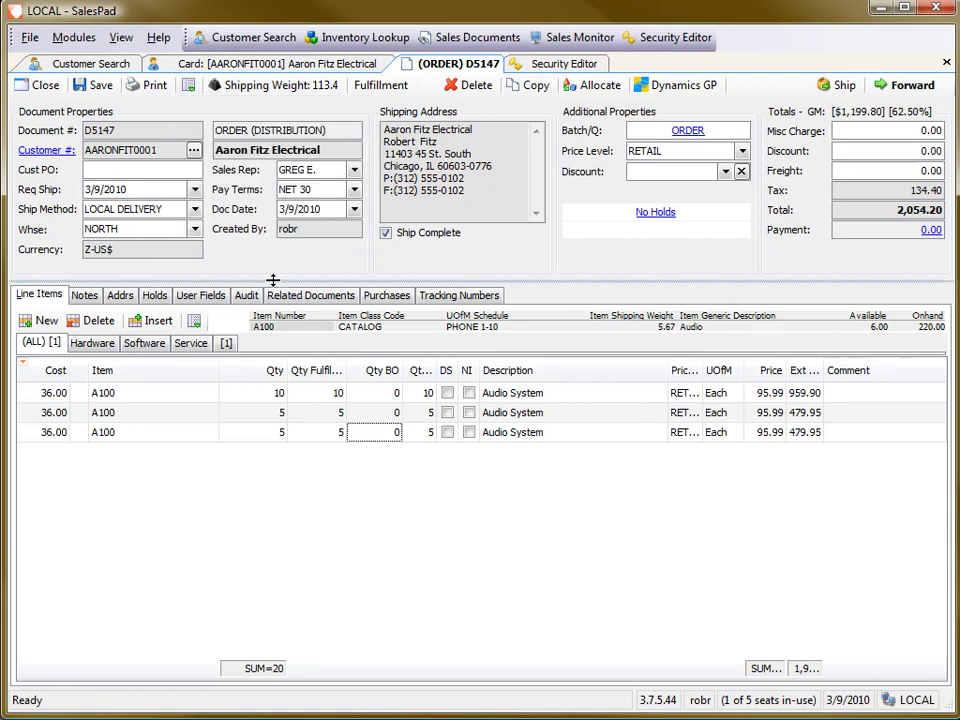
- Change the third line's quantity to 6, accept the 100.00 unit price, and save
{"action": "left_click", "coordinate": [257, 432]}
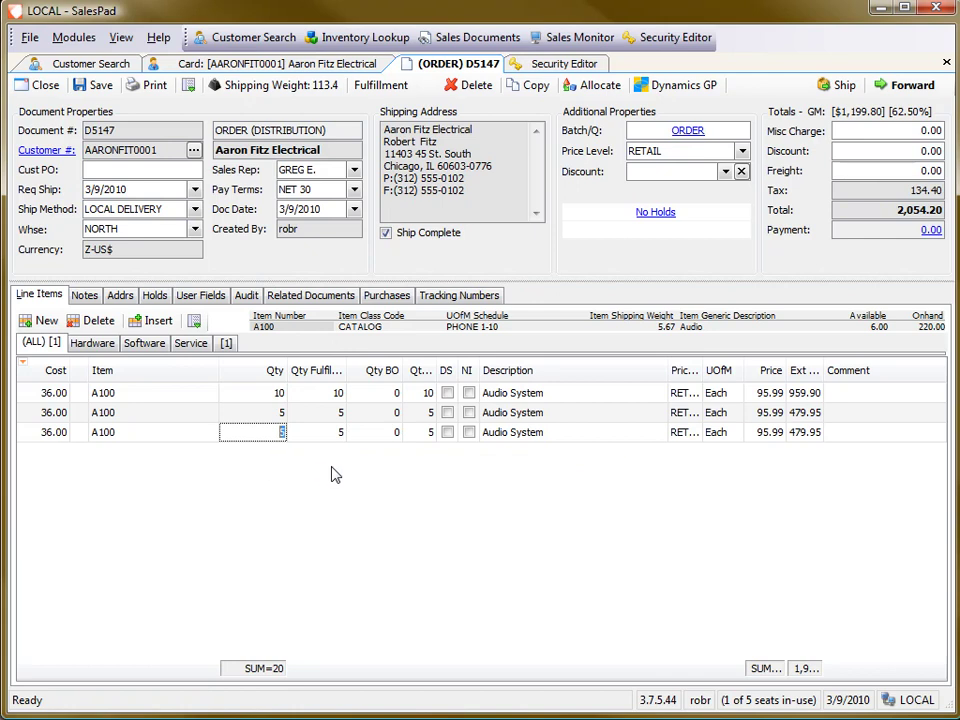
{"action": "type", "text": "6"}
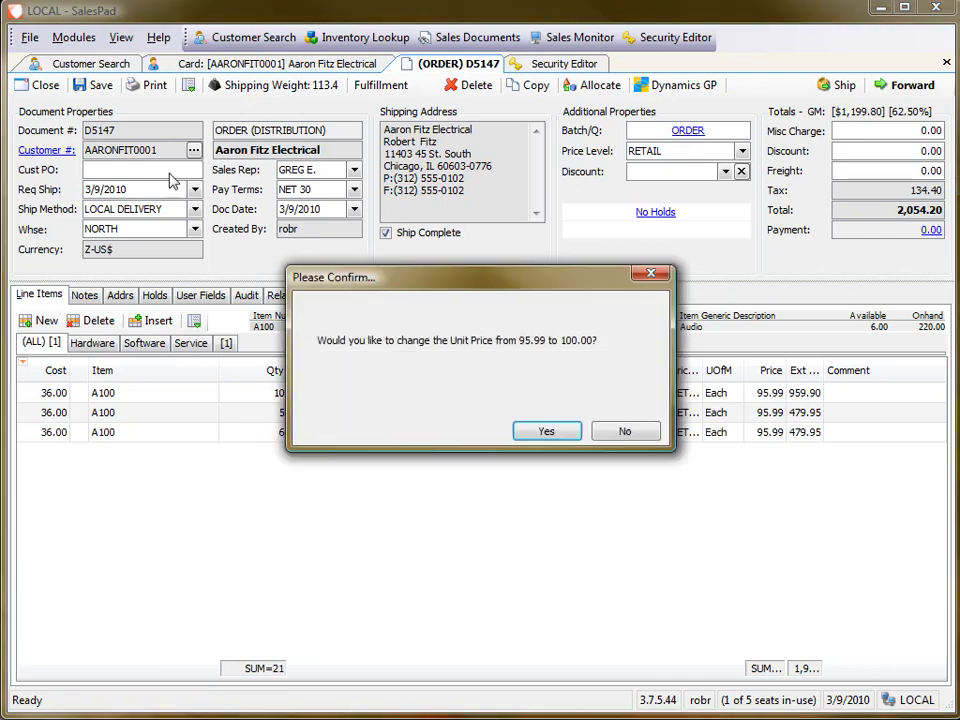
{"action": "left_click", "coordinate": [546, 431]}
{"action": "left_click", "coordinate": [100, 85]}
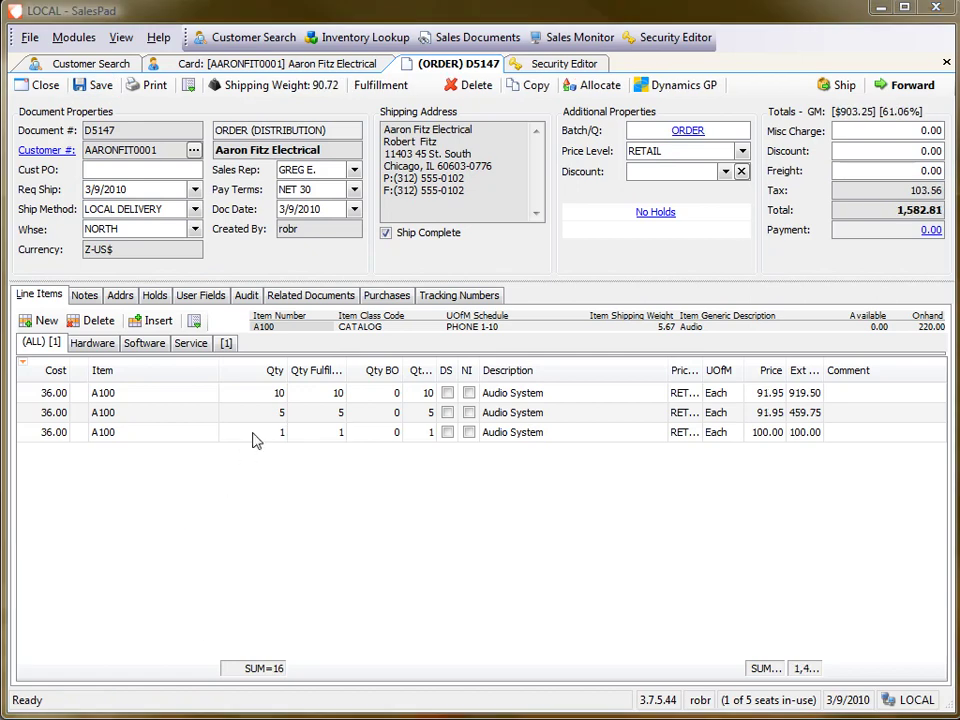
- Re-enter quantity 6 on the third line, save, and reapply Aggregate Pricing for 91.95 per line
{"action": "left_click", "coordinate": [252, 432]}
{"action": "type", "text": "6"}
{"action": "key", "text": "Tab"}
{"action": "key", "text": "Tab"}
{"action": "key", "text": "Tab"}
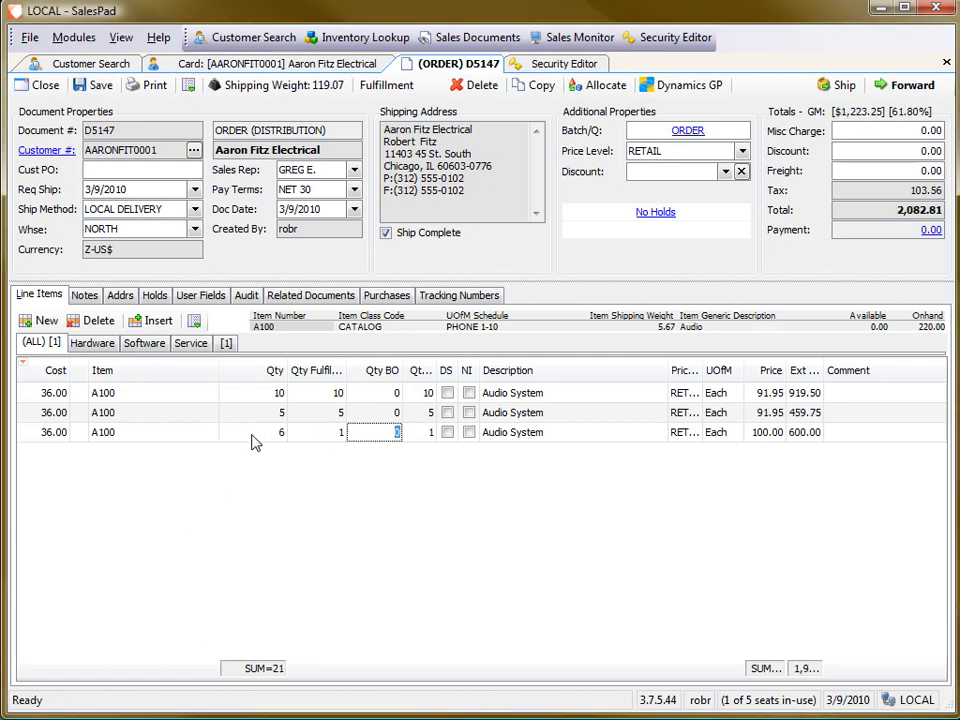
{"action": "left_click", "coordinate": [87, 90]}
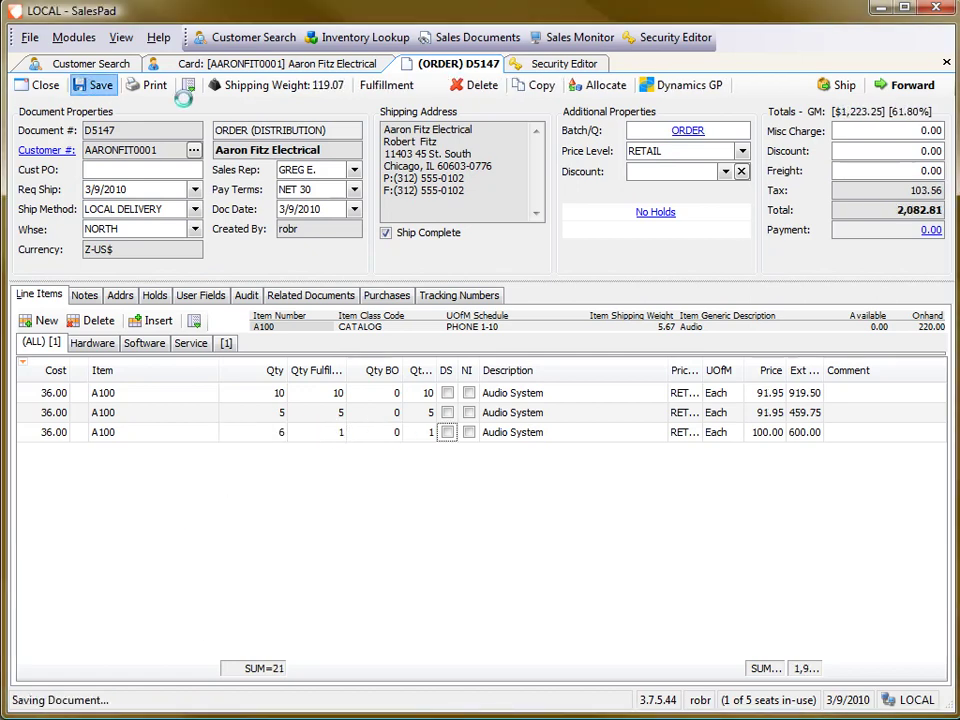
{"action": "left_click", "coordinate": [188, 86]}
{"action": "left_click", "coordinate": [245, 260]}
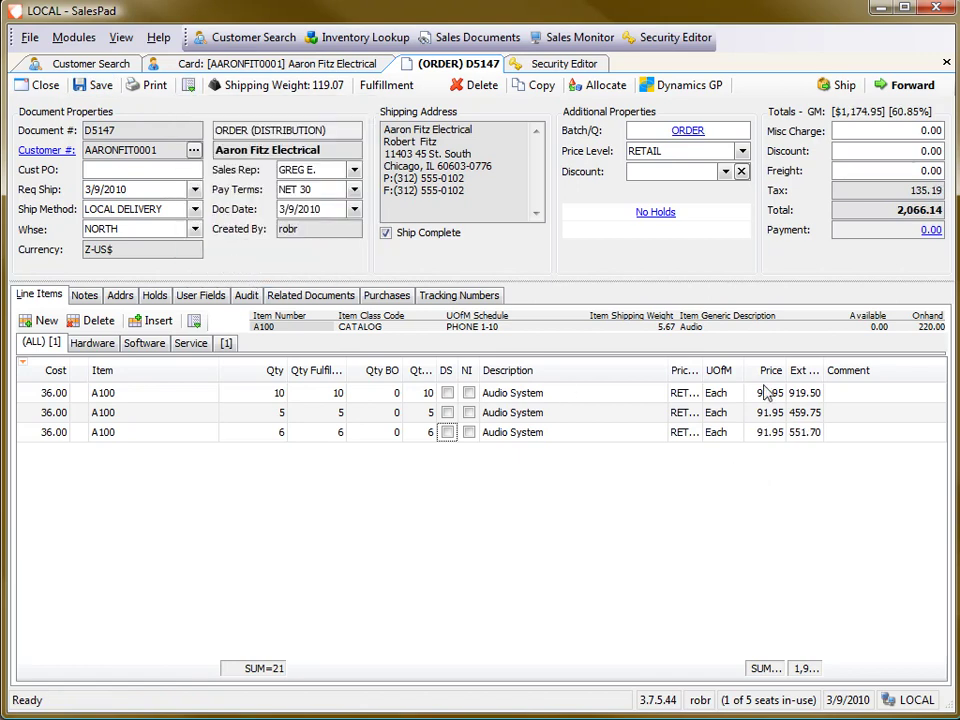
{"action": "mouse_move", "coordinate": [770, 447]}
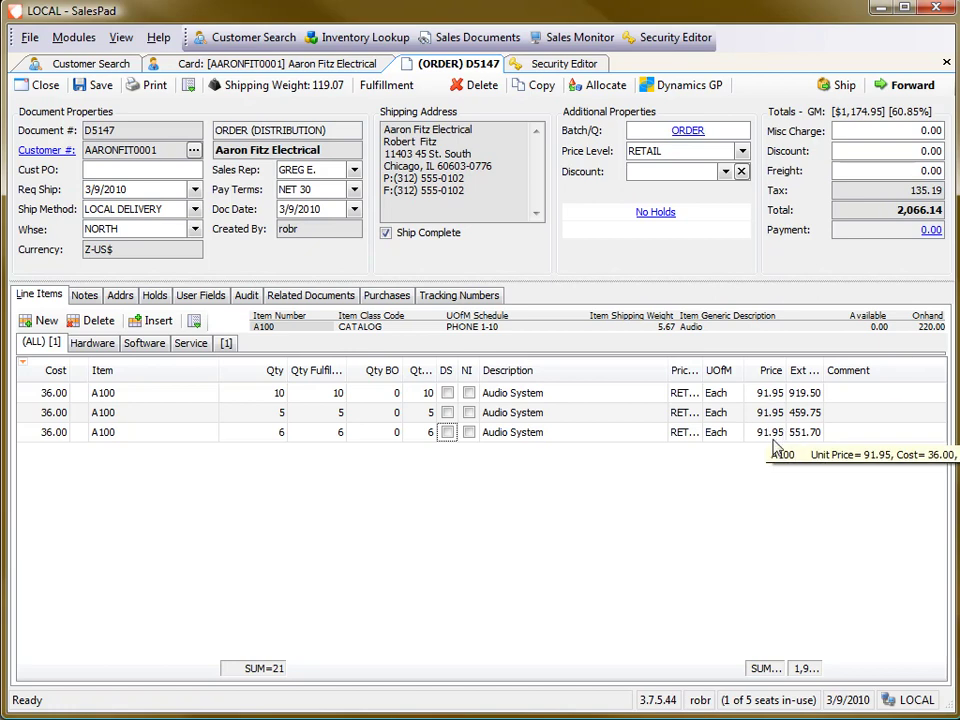
{"action": "mouse_move", "coordinate": [698, 444]}
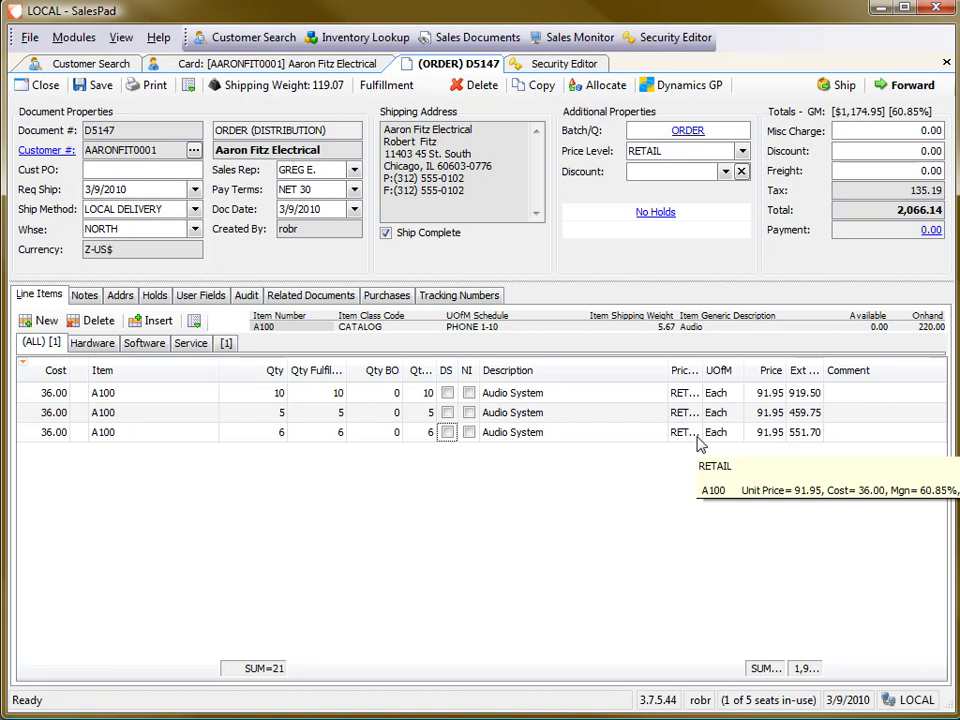